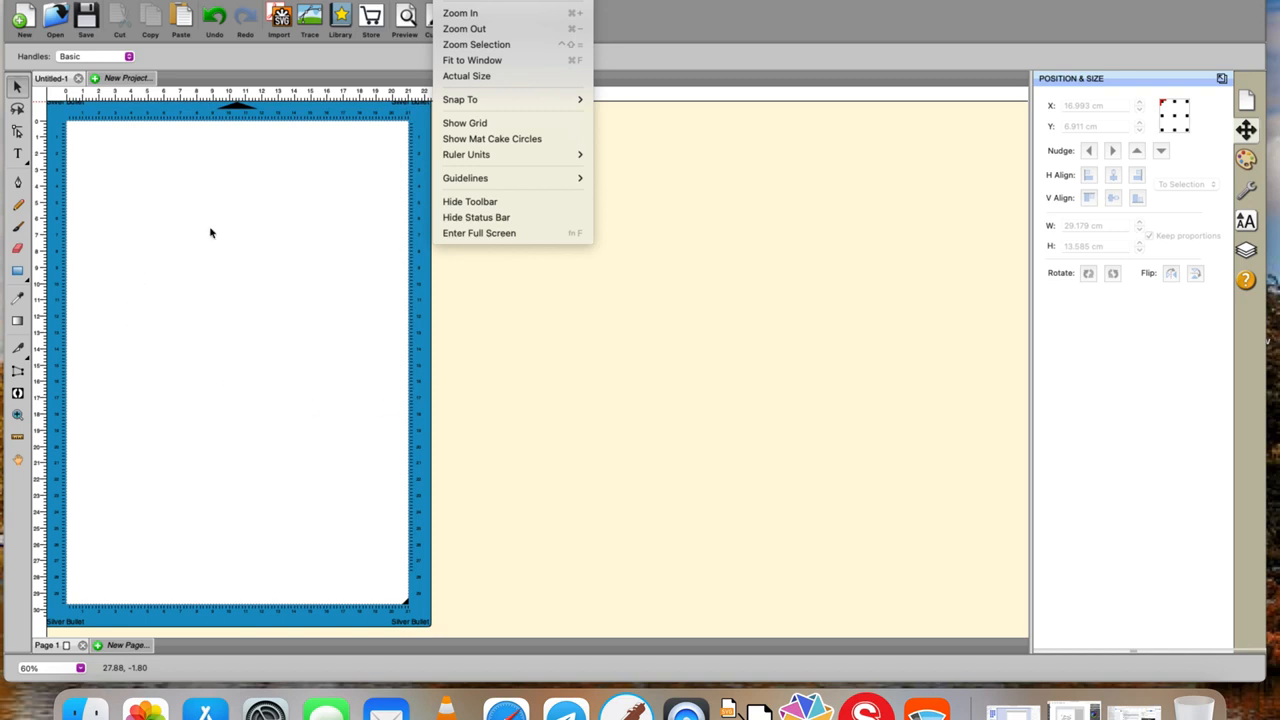
Draw a rectangle about 12.9 cm wide and 10.2 cm high in the upper half of the page.
left_click(21, 269)
left_click(176, 250)
left_click_drag(143, 216, 354, 382)
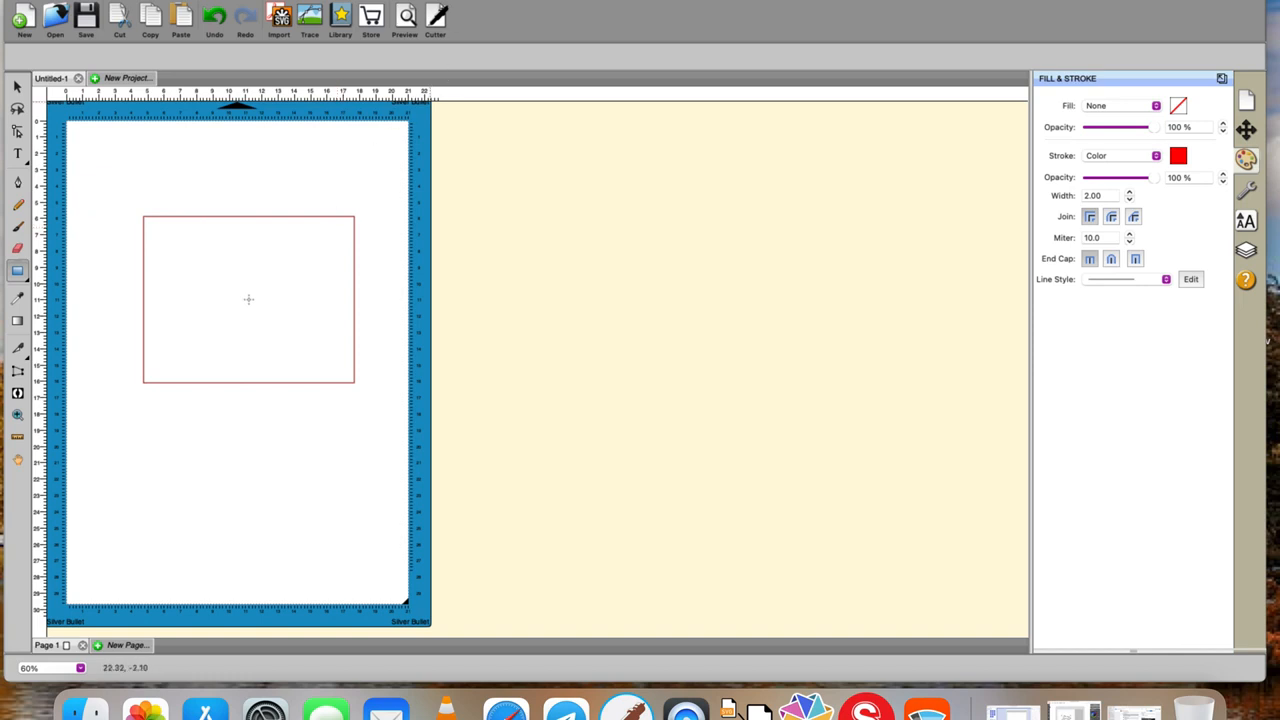
Display the page at actual size and bring the whole rectangle into view.
left_click(440, 0)
left_click(474, 29)
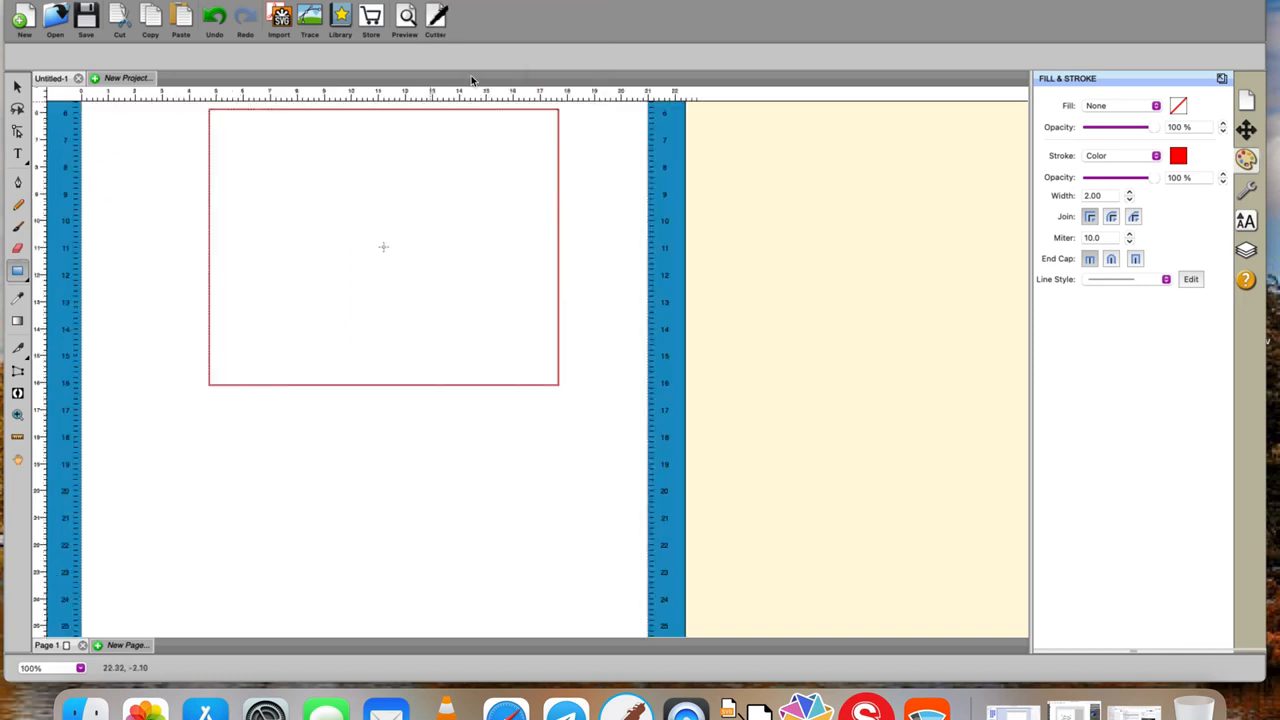
scroll(629, 421, "up", 3)
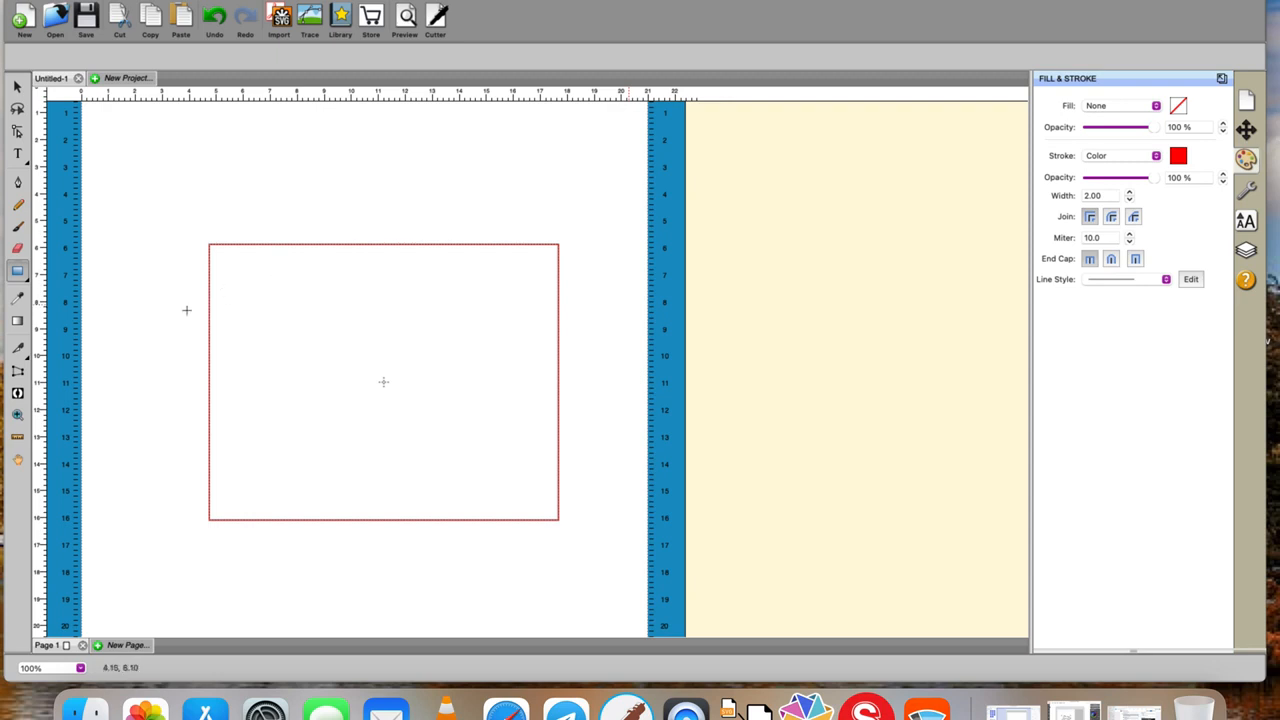
Raise the zoom level with the Zoom tool and set it to exactly 134%.
left_click(17, 415)
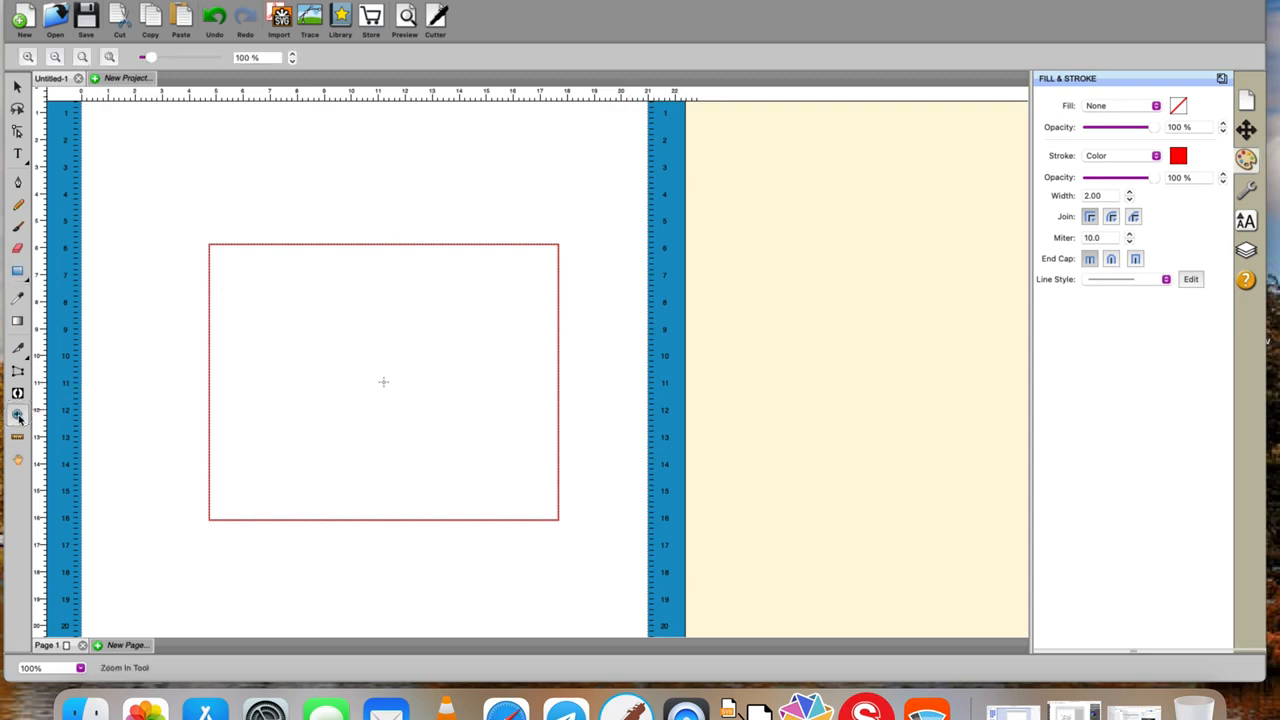
left_click(292, 54)
left_click(293, 57)
left_click(293, 57)
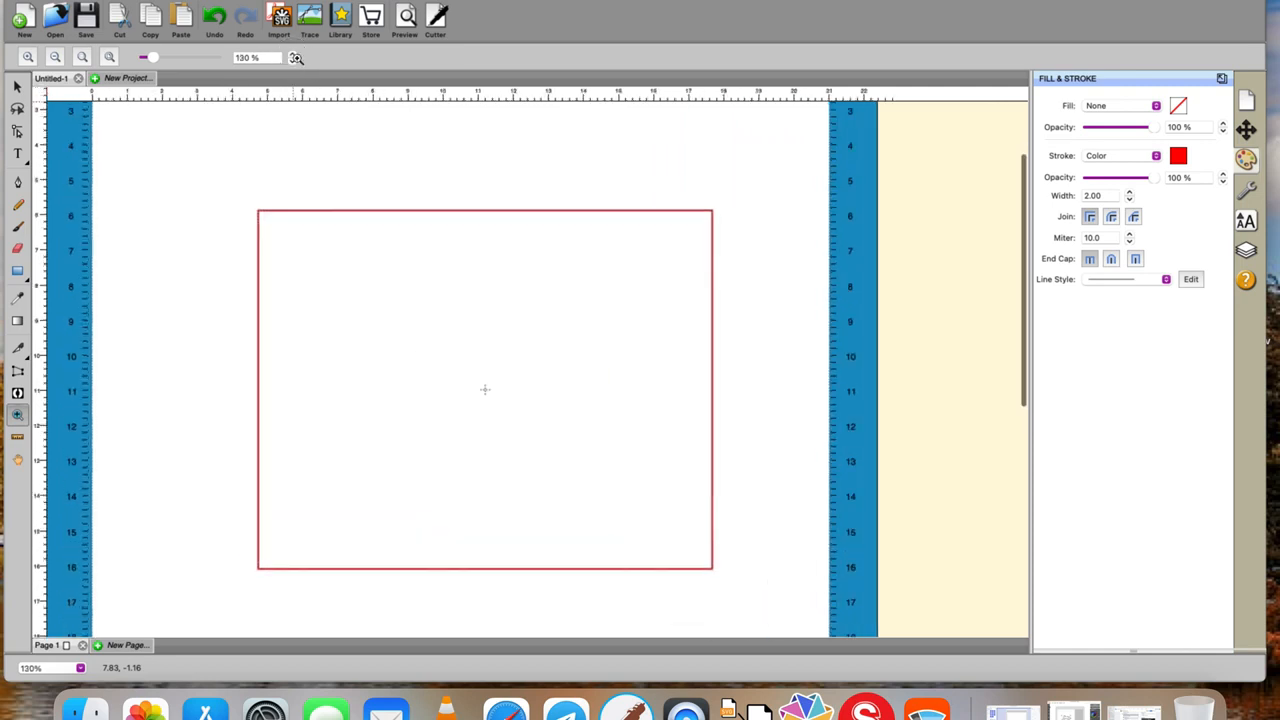
left_click(293, 57)
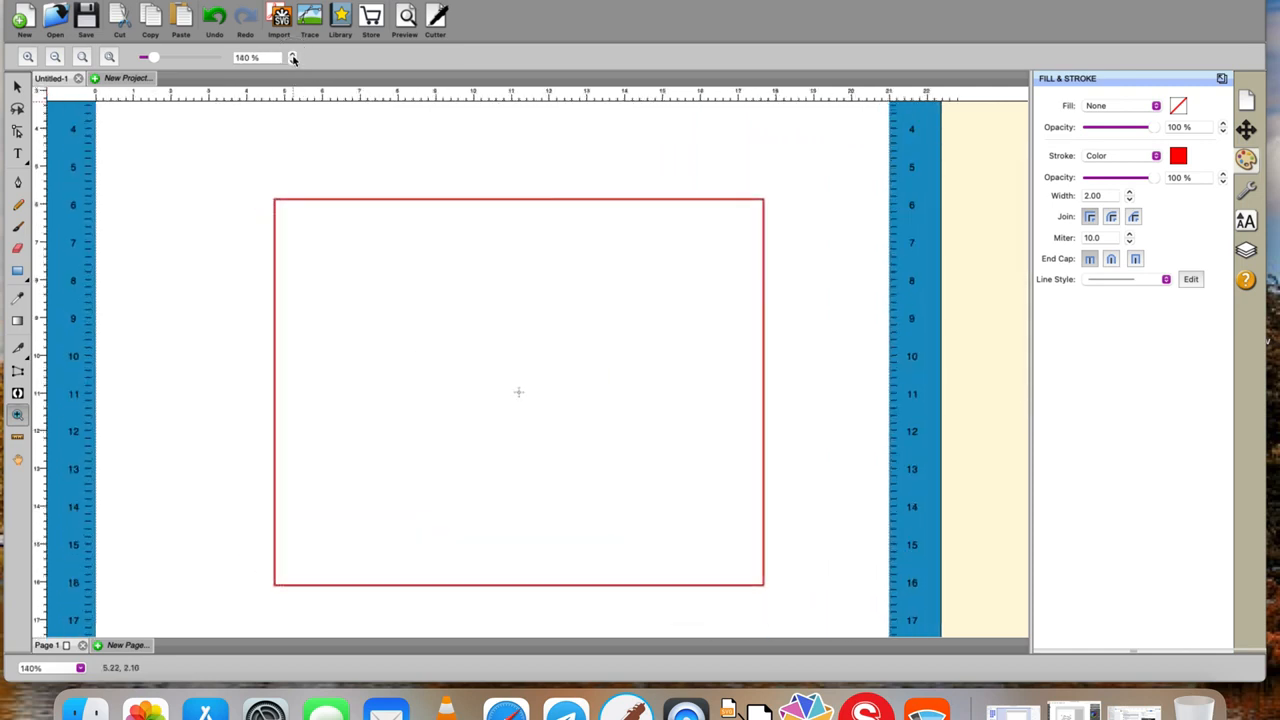
left_click(250, 57)
key("BackSpace")
type("134")
key("Return")
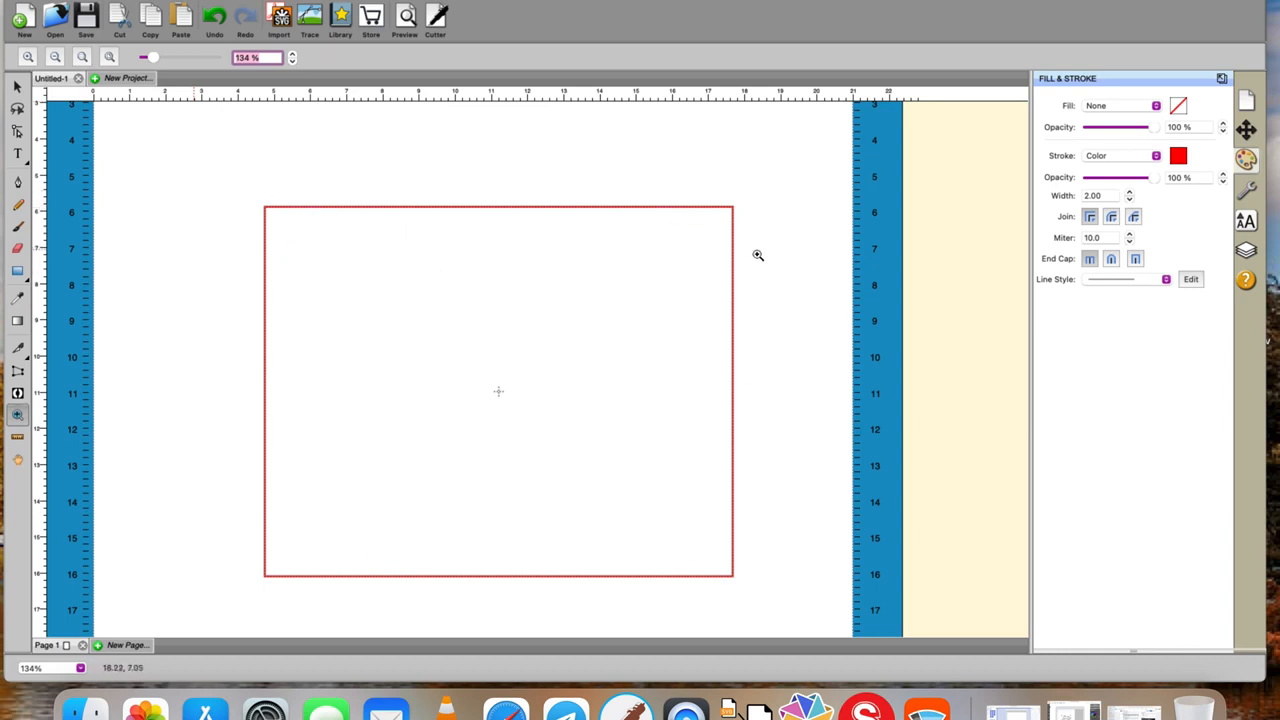
Resize the rectangle to 10 cm wide and 10 cm high with its proportions unlocked.
left_click(17, 84)
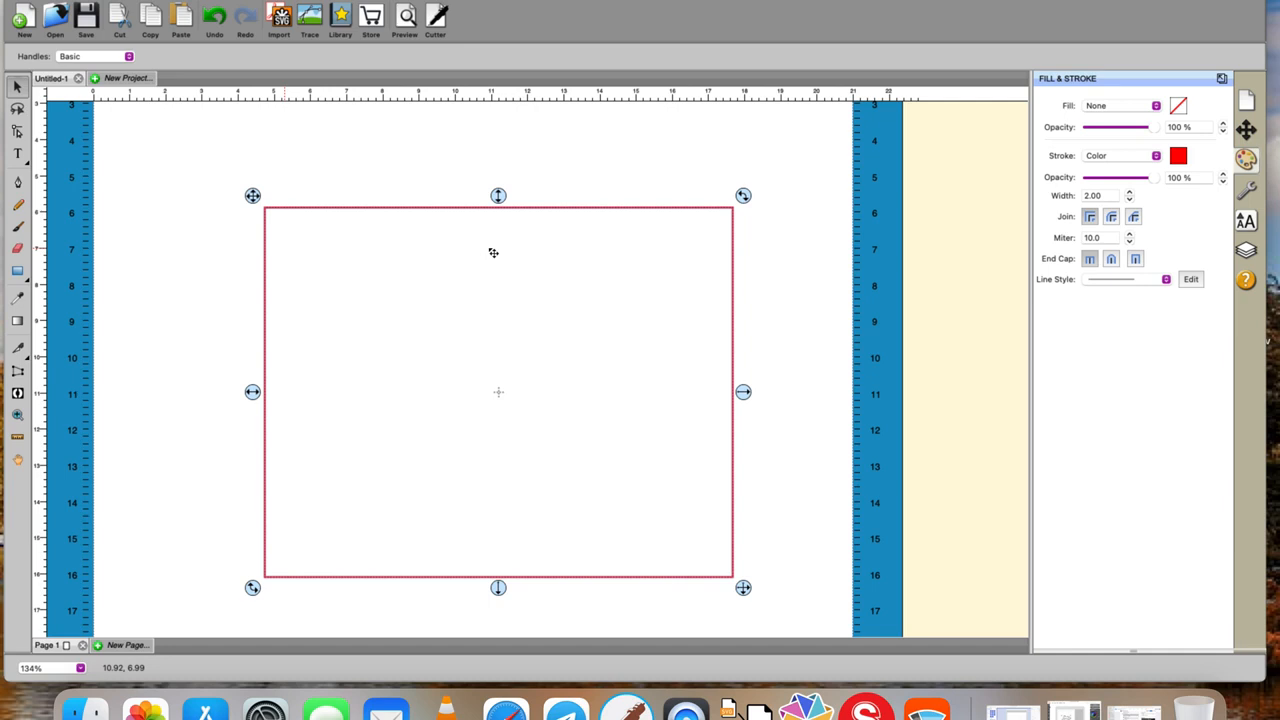
left_click(1246, 130)
left_click(1118, 225)
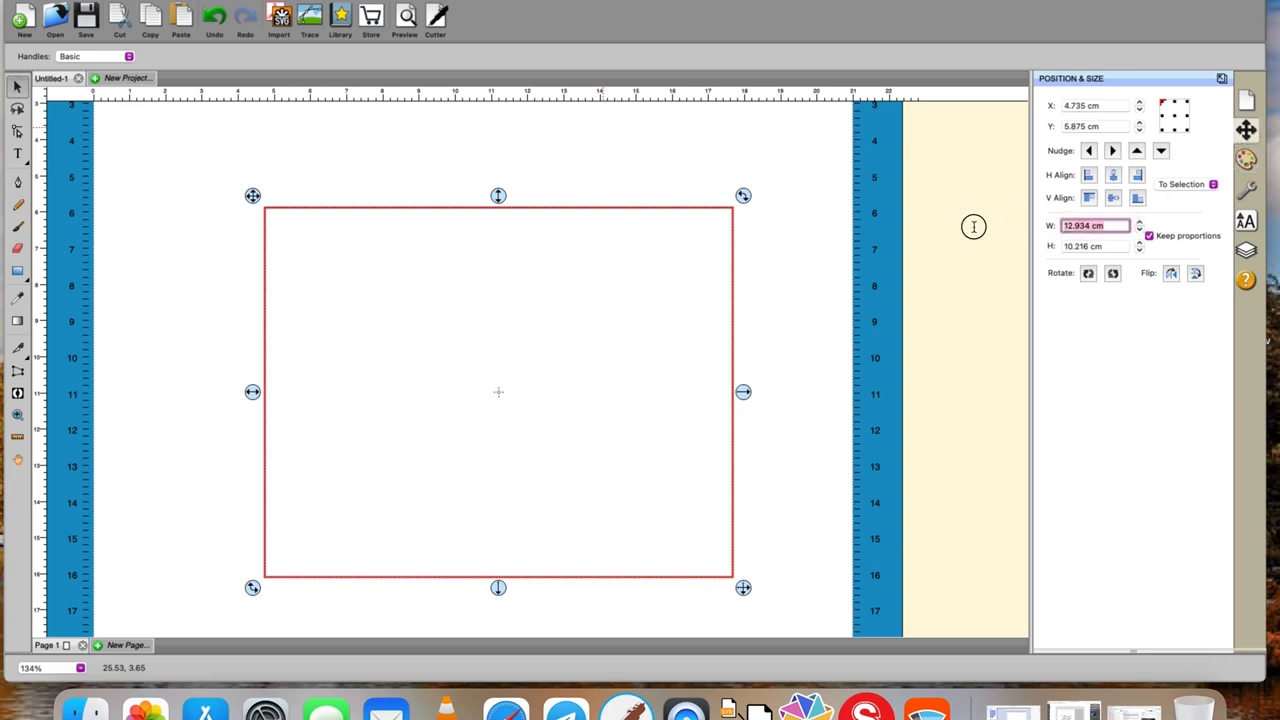
type("10")
left_click(1149, 236)
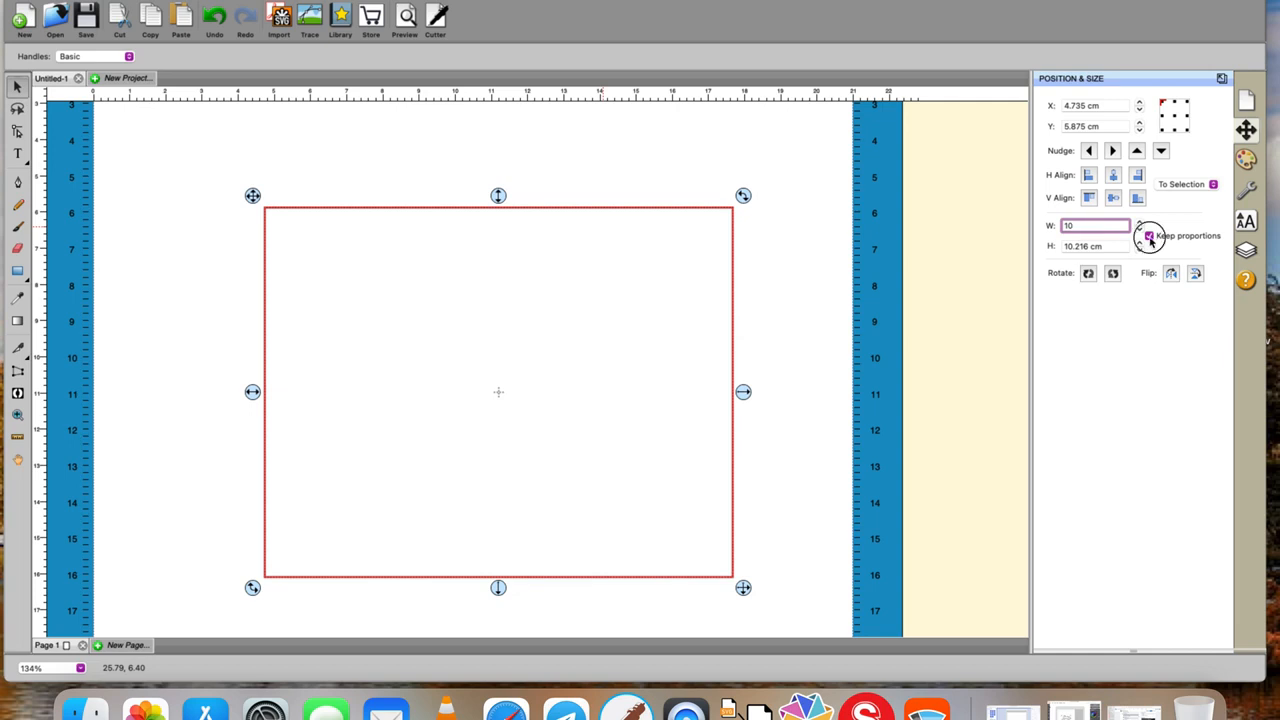
key("Tab")
type("10")
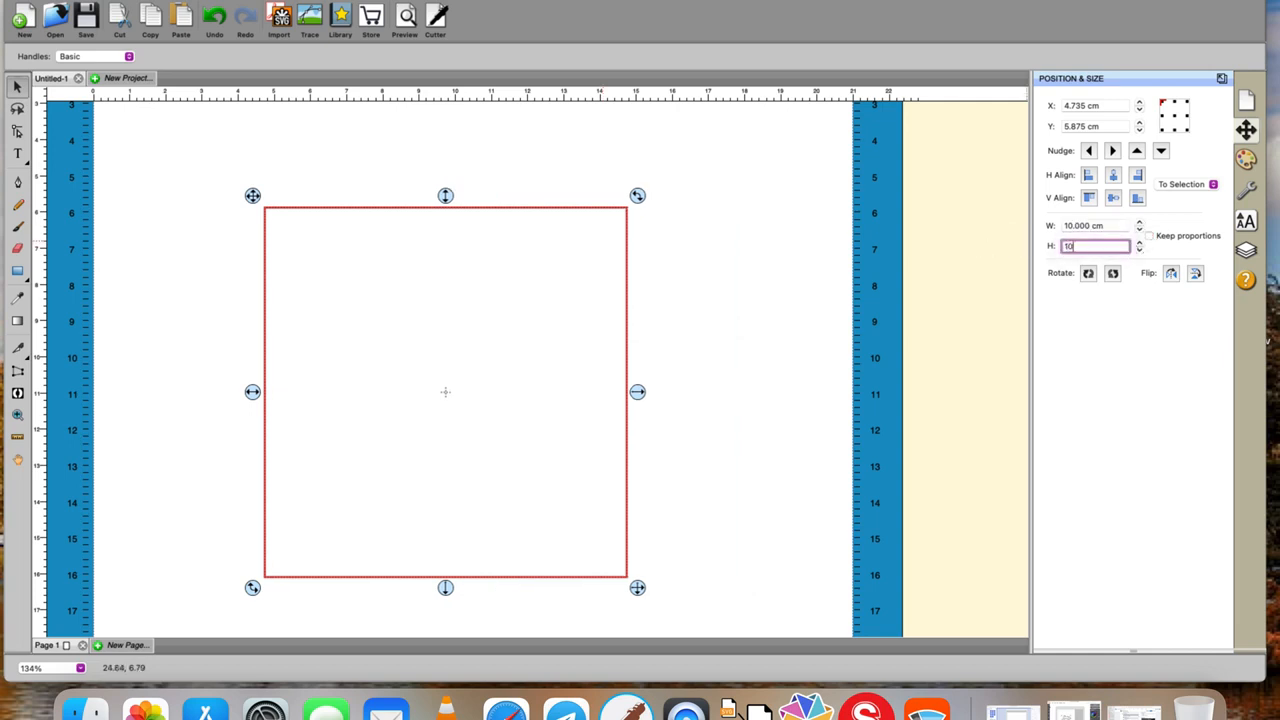
key("Return")
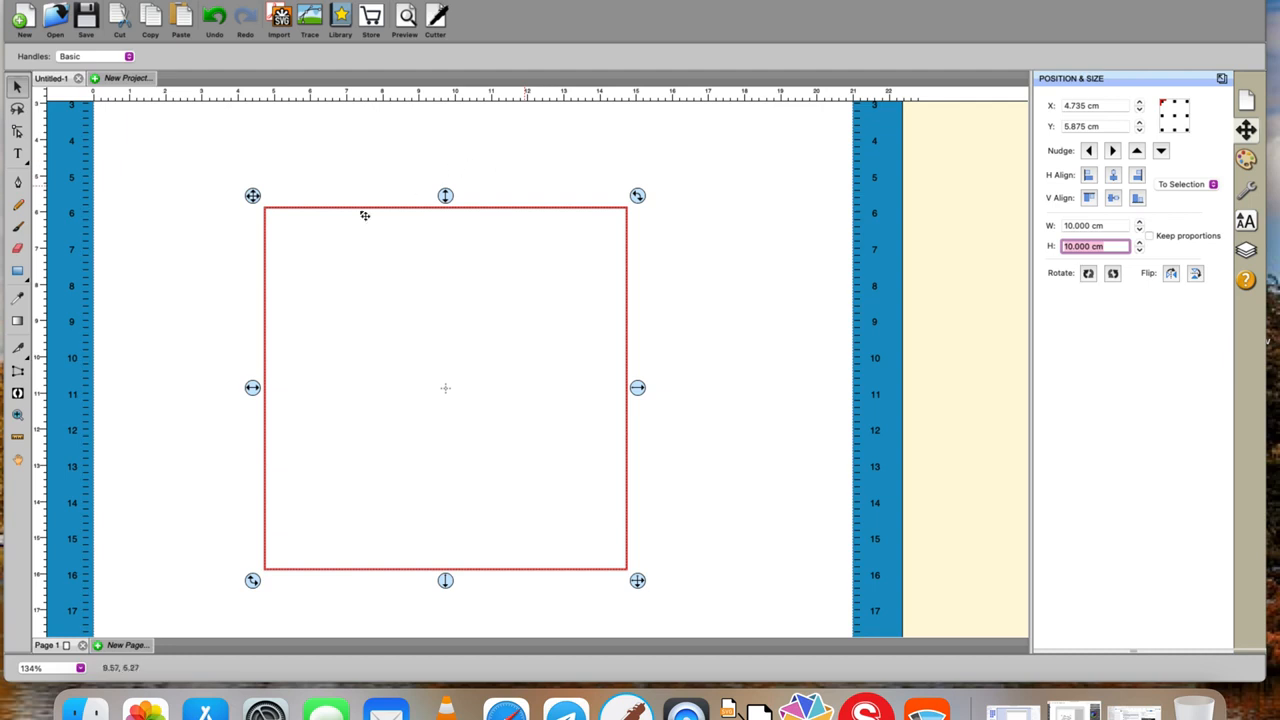
Fit the whole page to the window.
left_click(18, 414)
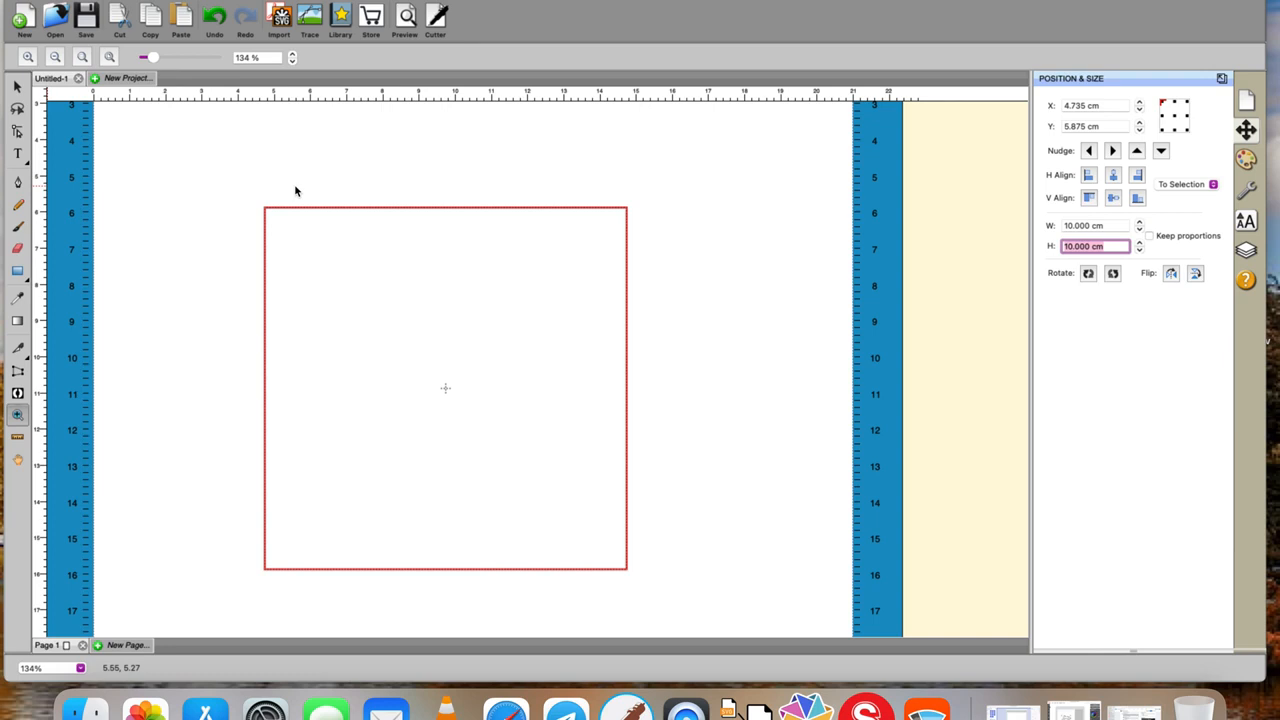
left_click(448, 1)
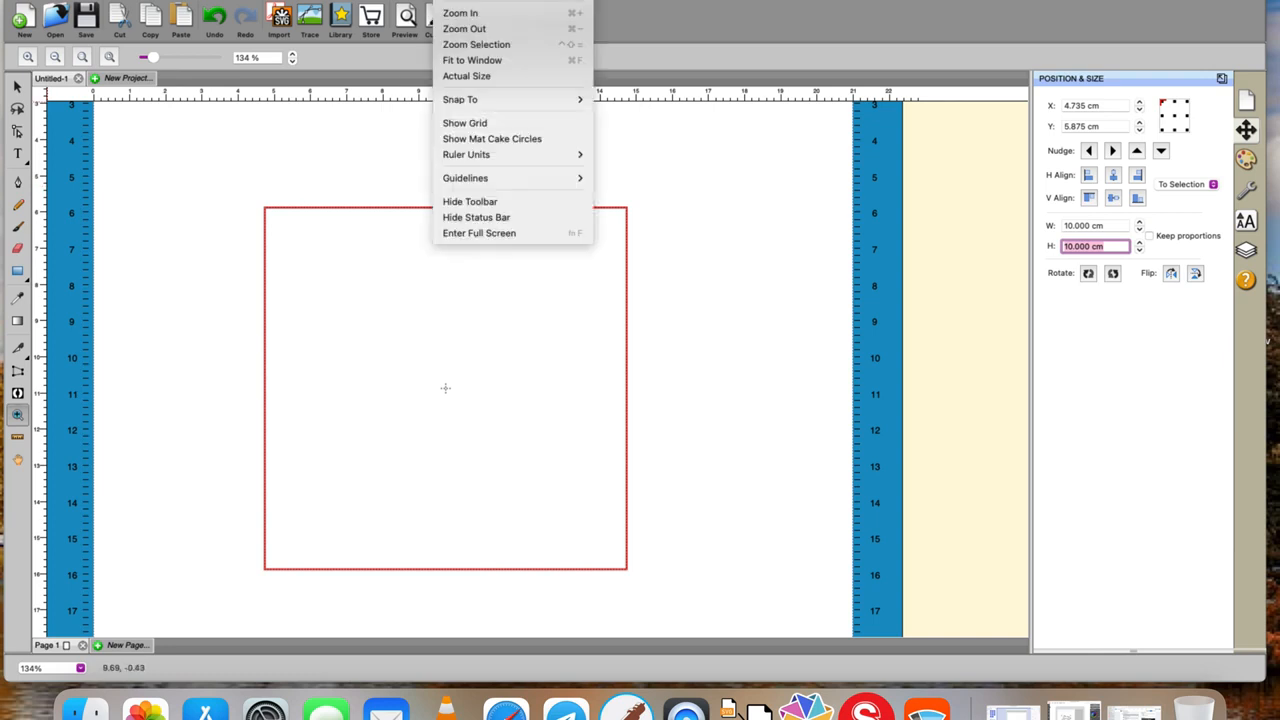
left_click(470, 61)
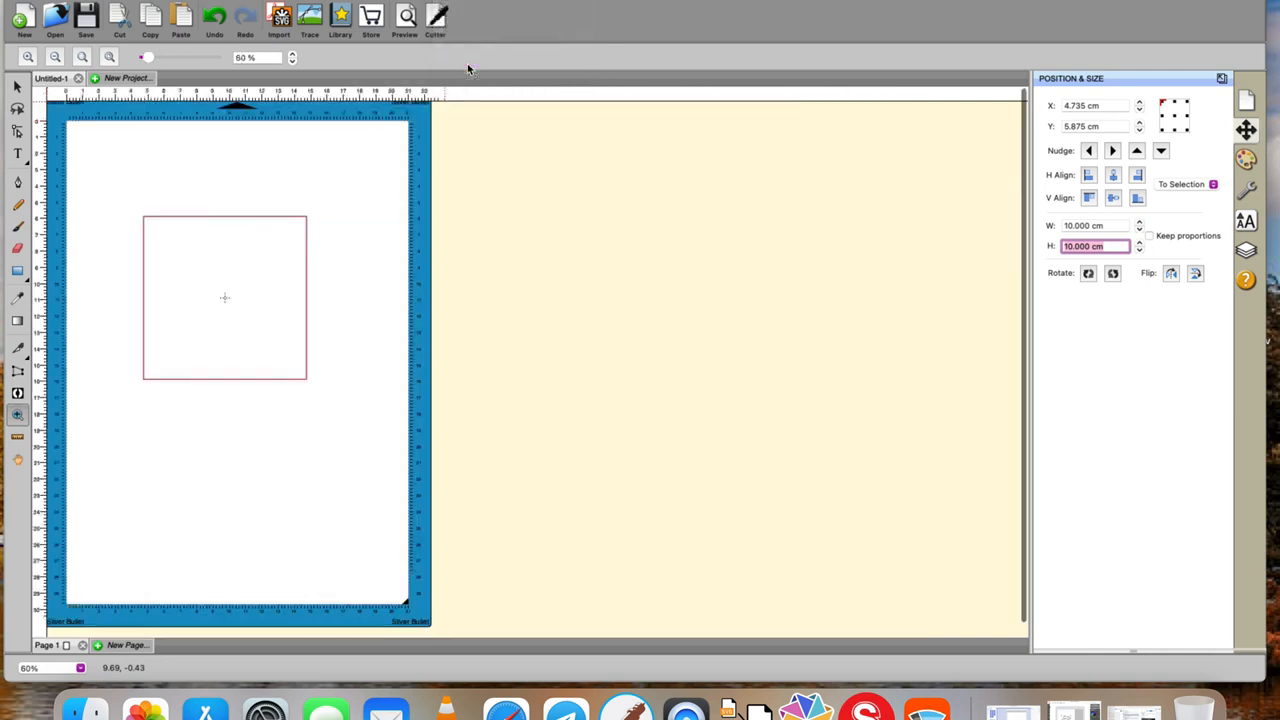
Review the available snapping options for the grid, guidelines and objects.
left_click(448, 1)
mouse_move(463, 100)
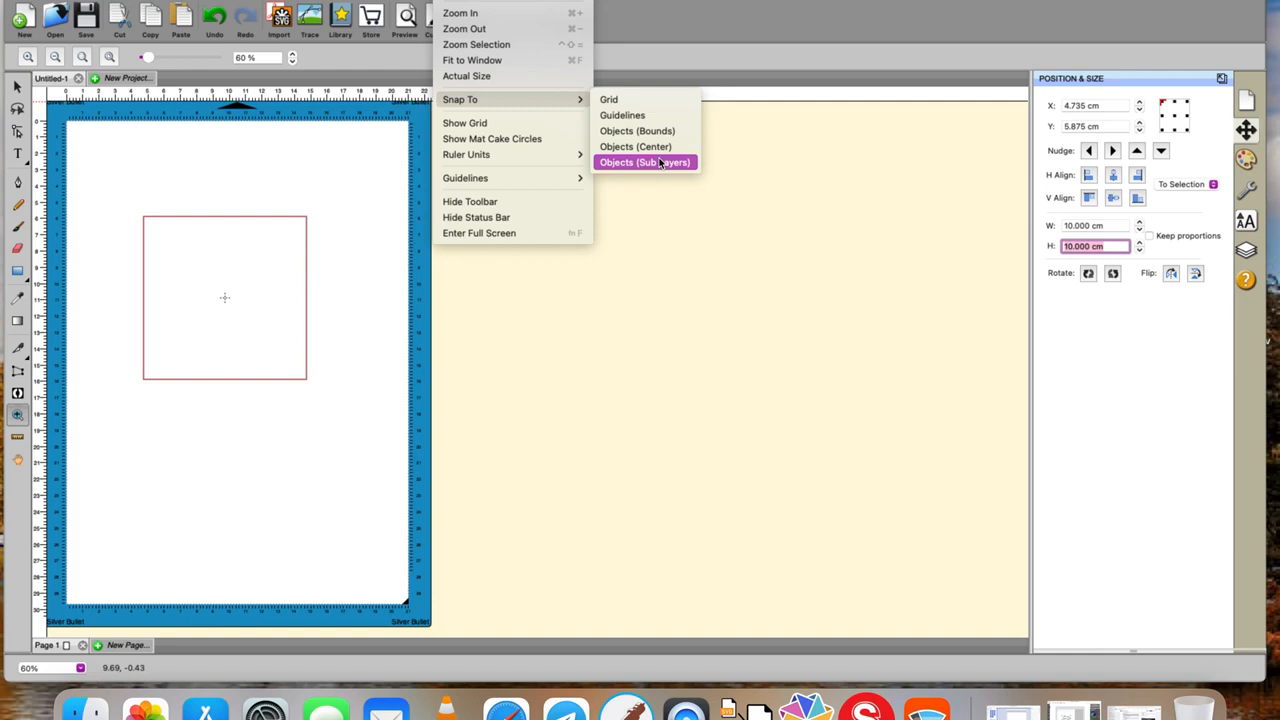
left_click(37, 203)
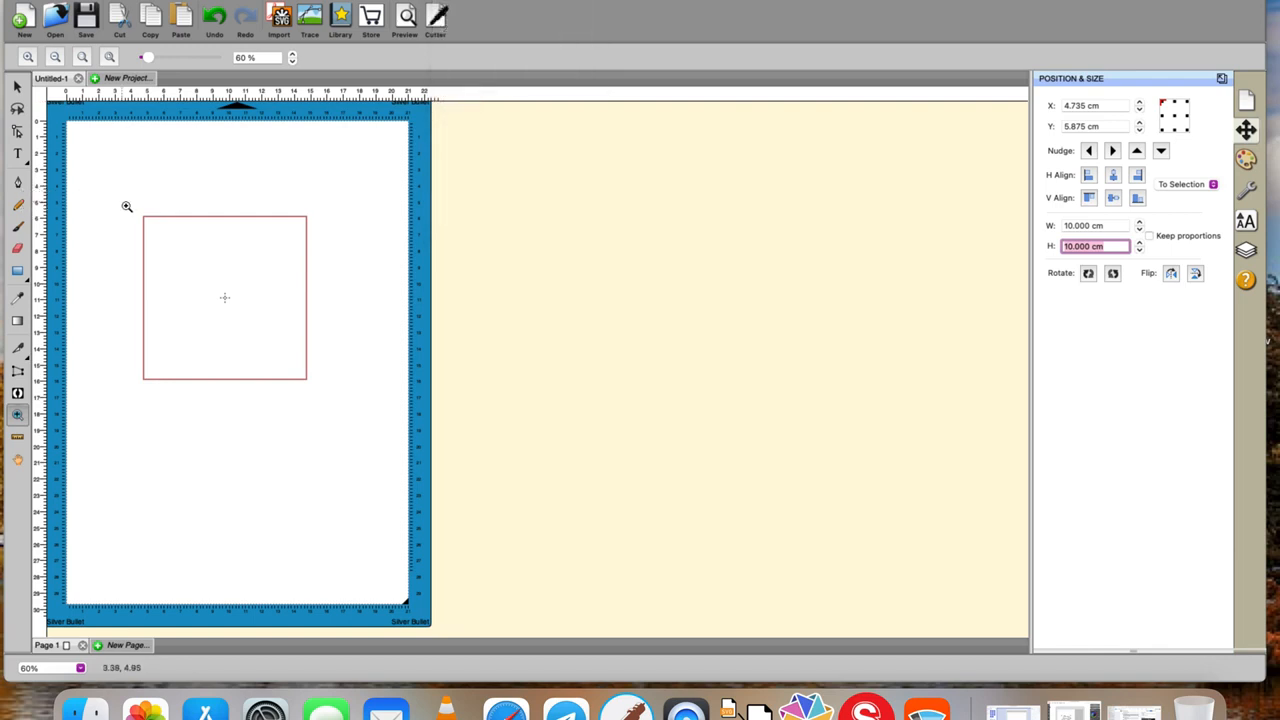
Try to pull guidelines out of the vertical and horizontal rulers with the square selected.
left_click(17, 88)
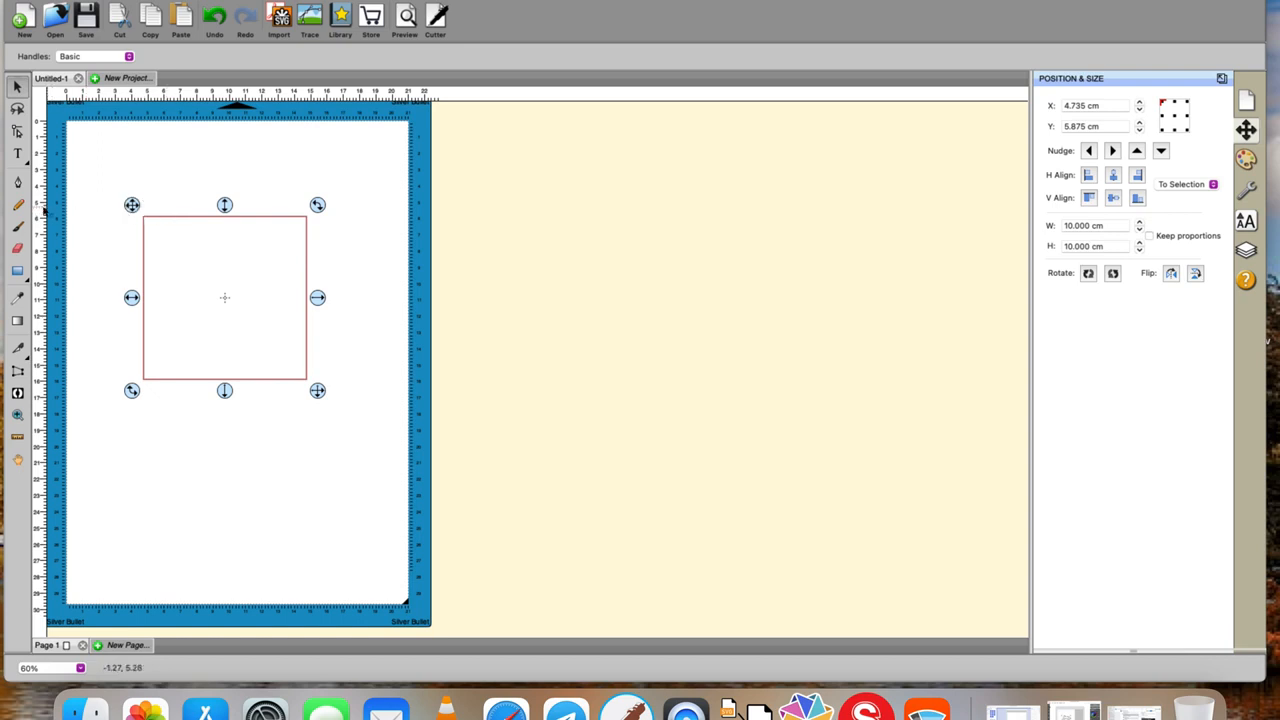
left_click_drag(40, 207, 40, 170)
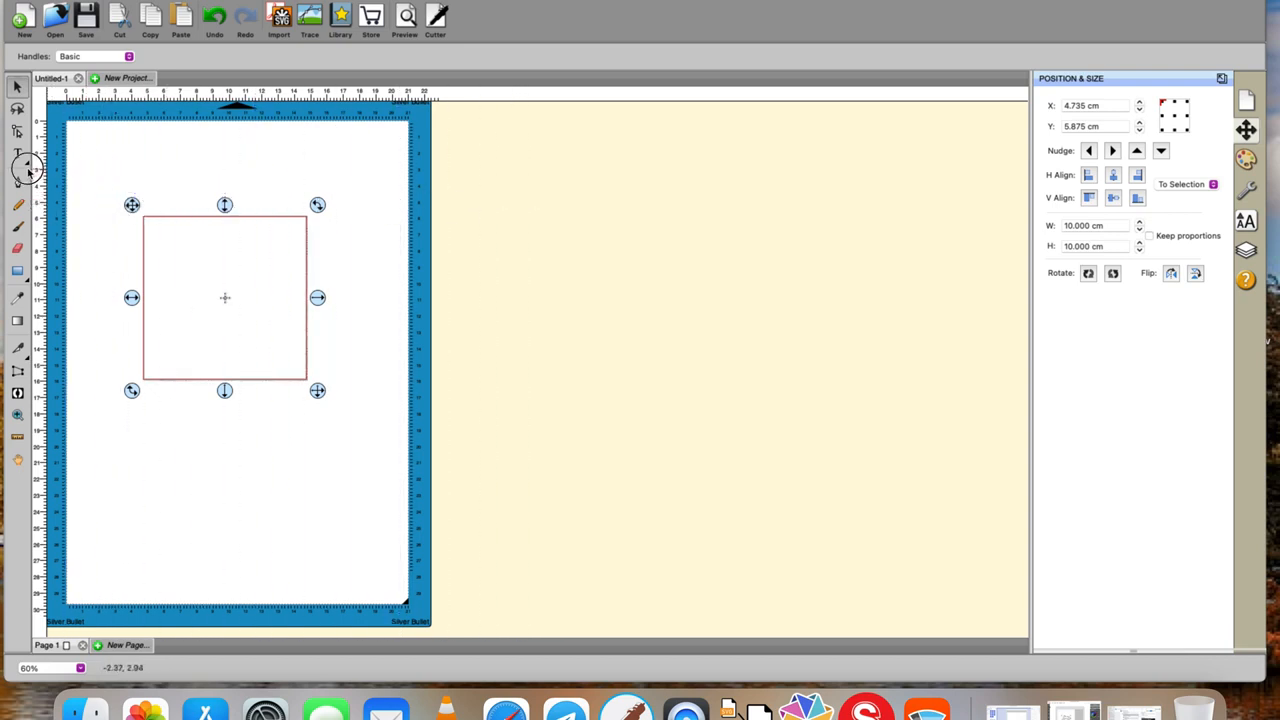
left_click_drag(182, 93, 229, 94)
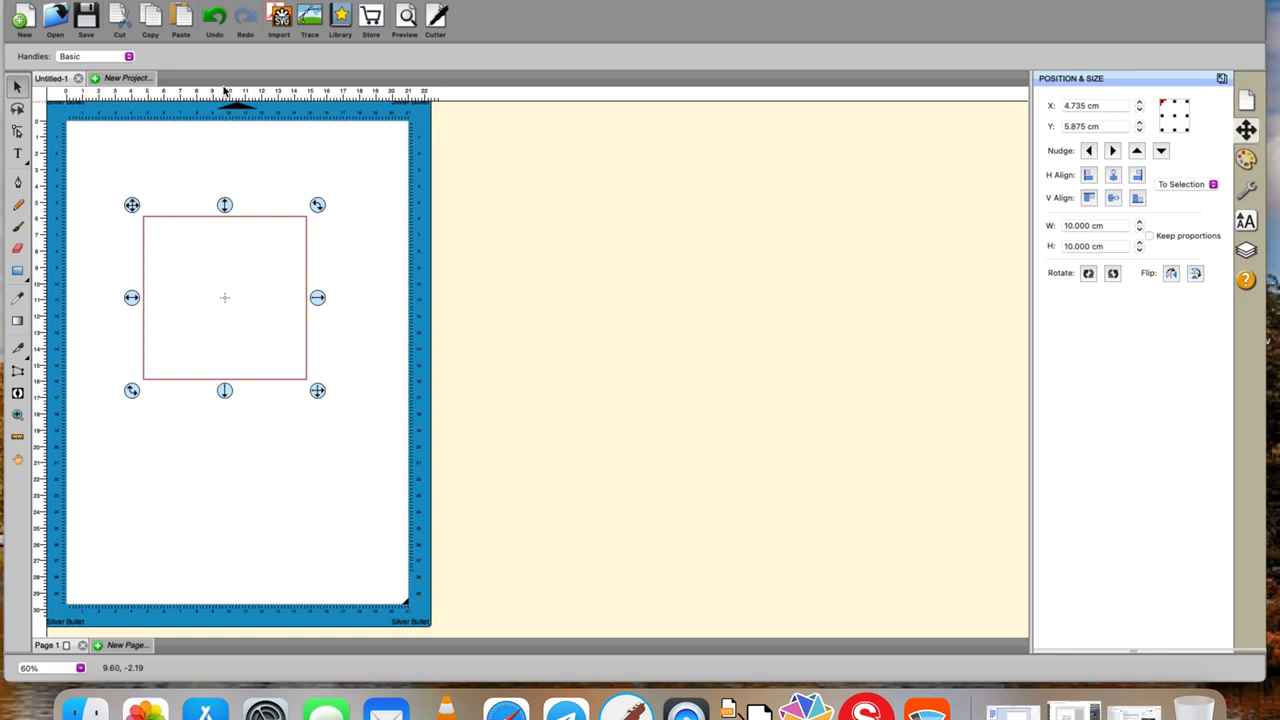
Try out the page grid while checking the document's grid settings, and turn it off again.
left_click(460, 0)
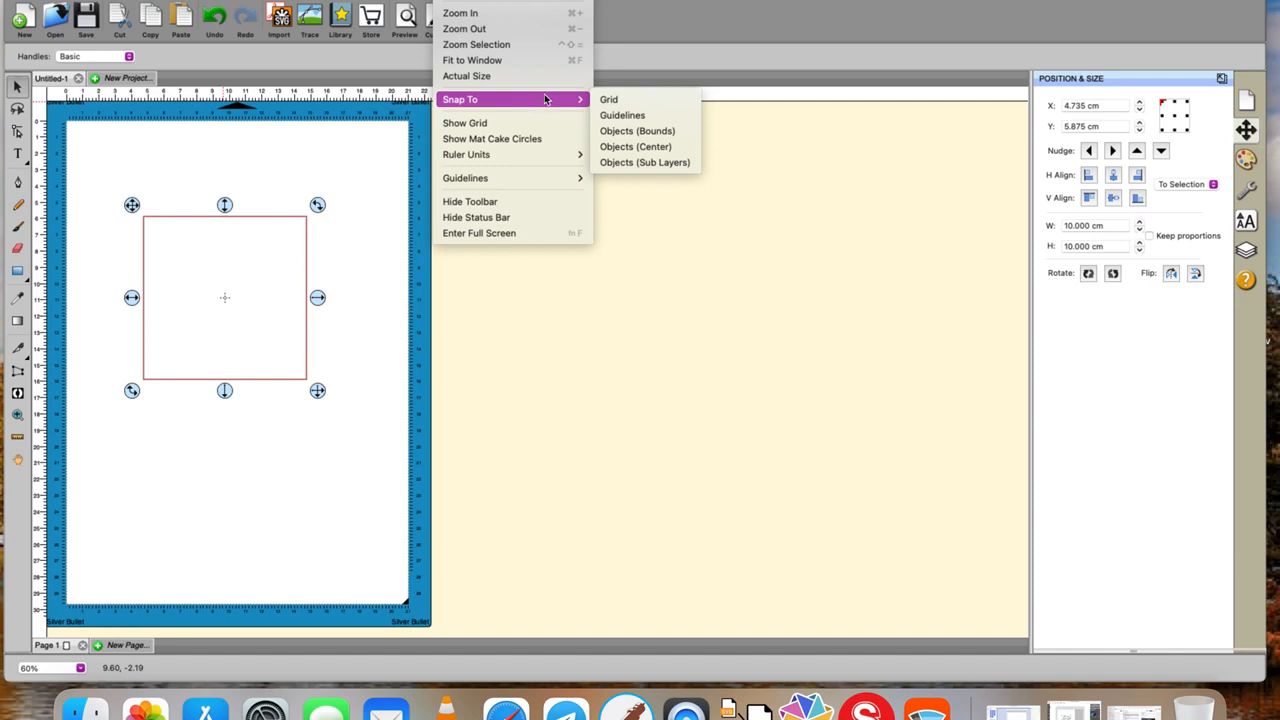
left_click(475, 125)
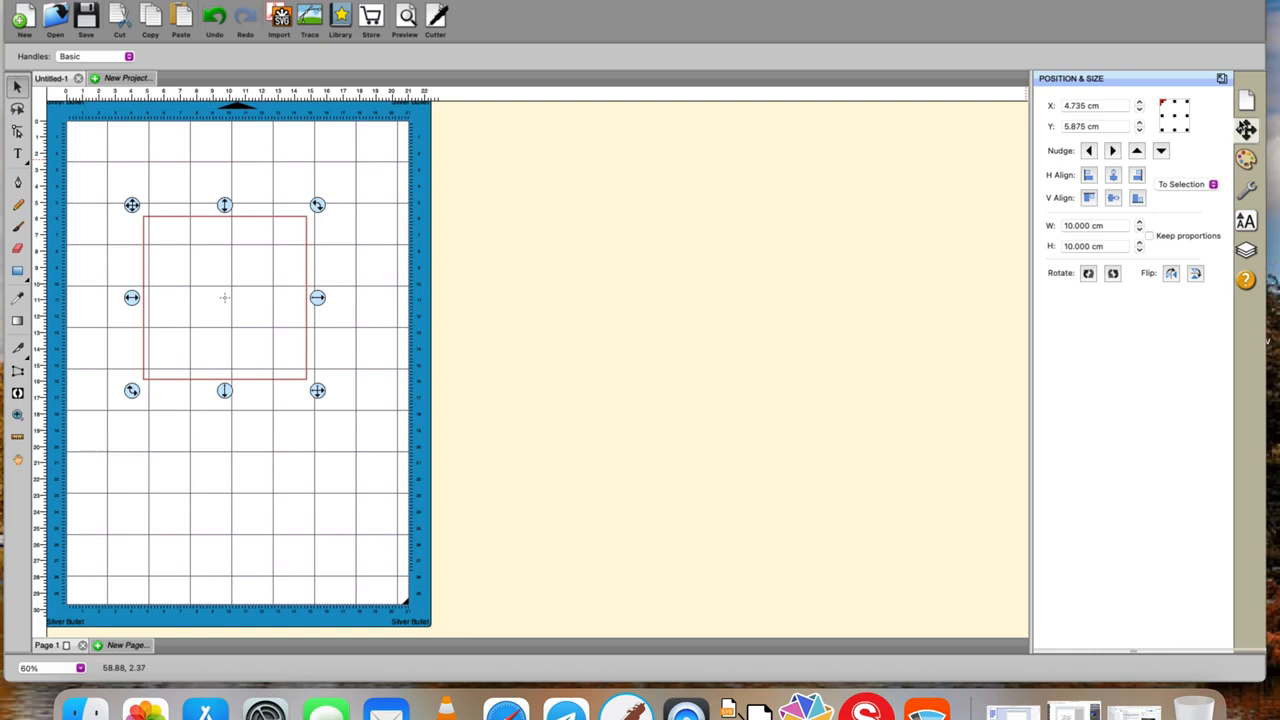
left_click(1245, 104)
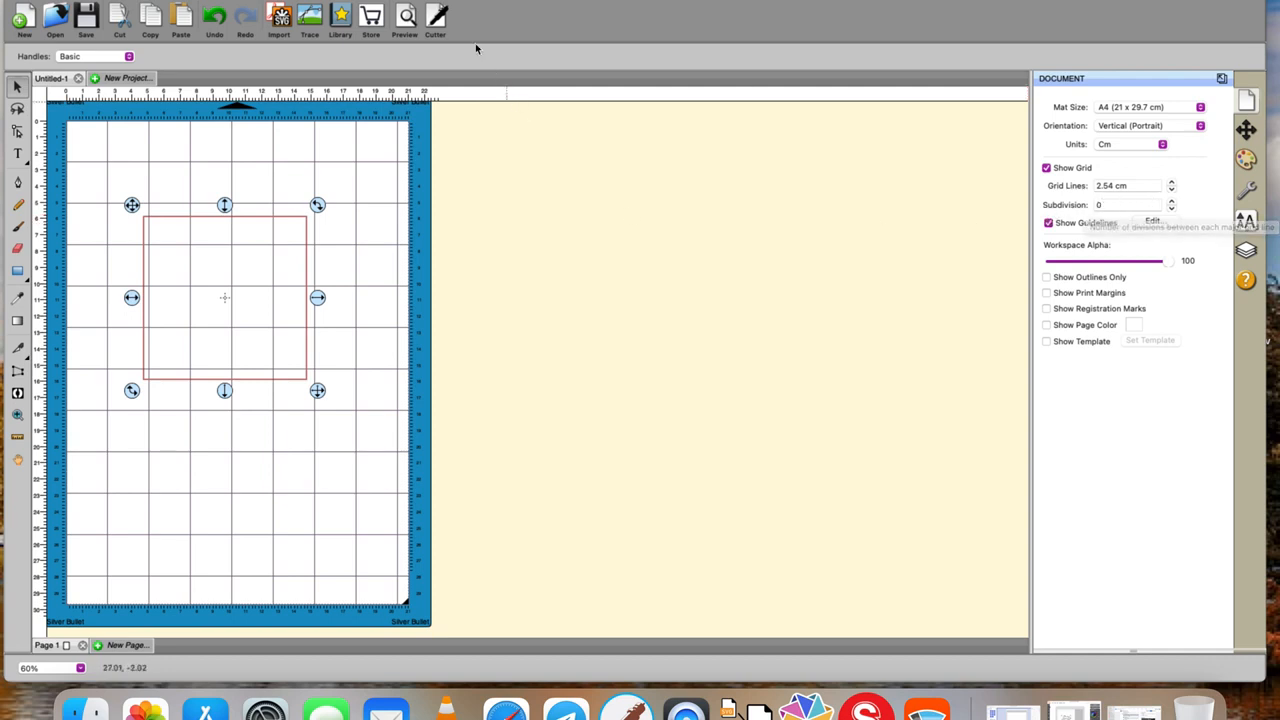
left_click(446, 1)
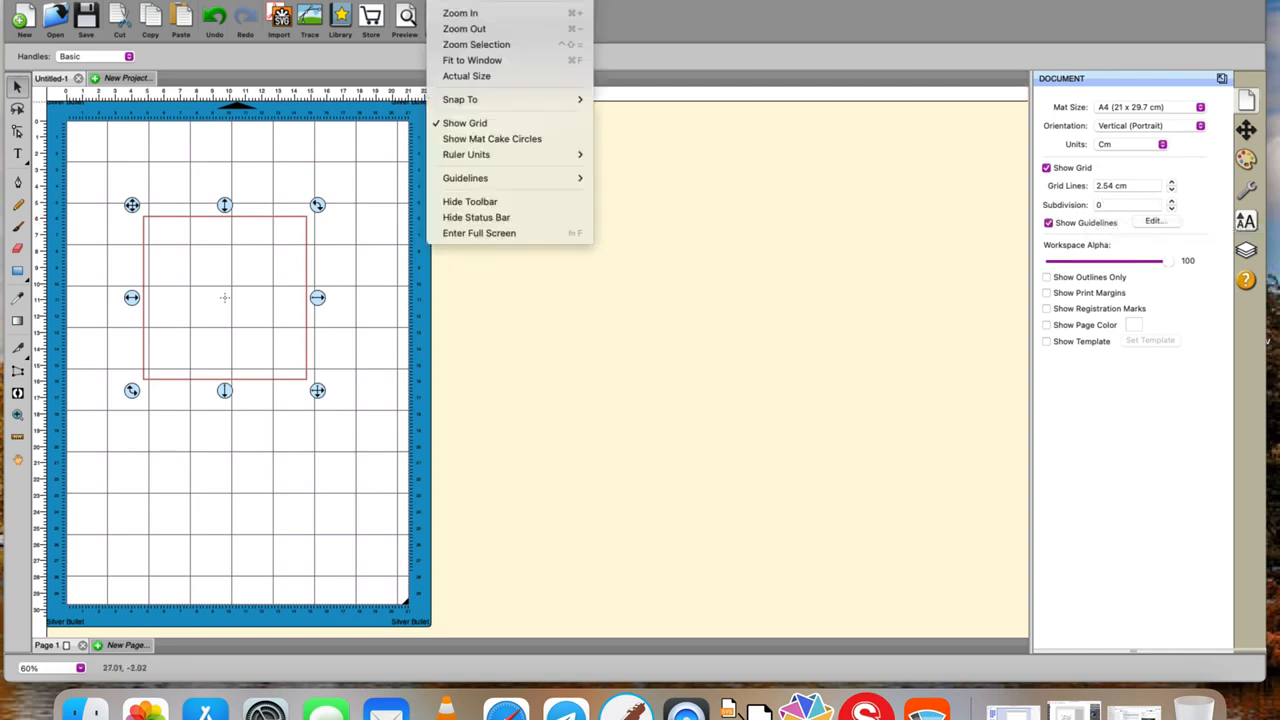
left_click(472, 127)
Review the display options for ruler units, guidelines, the toolbar and the status bar.
left_click(446, 1)
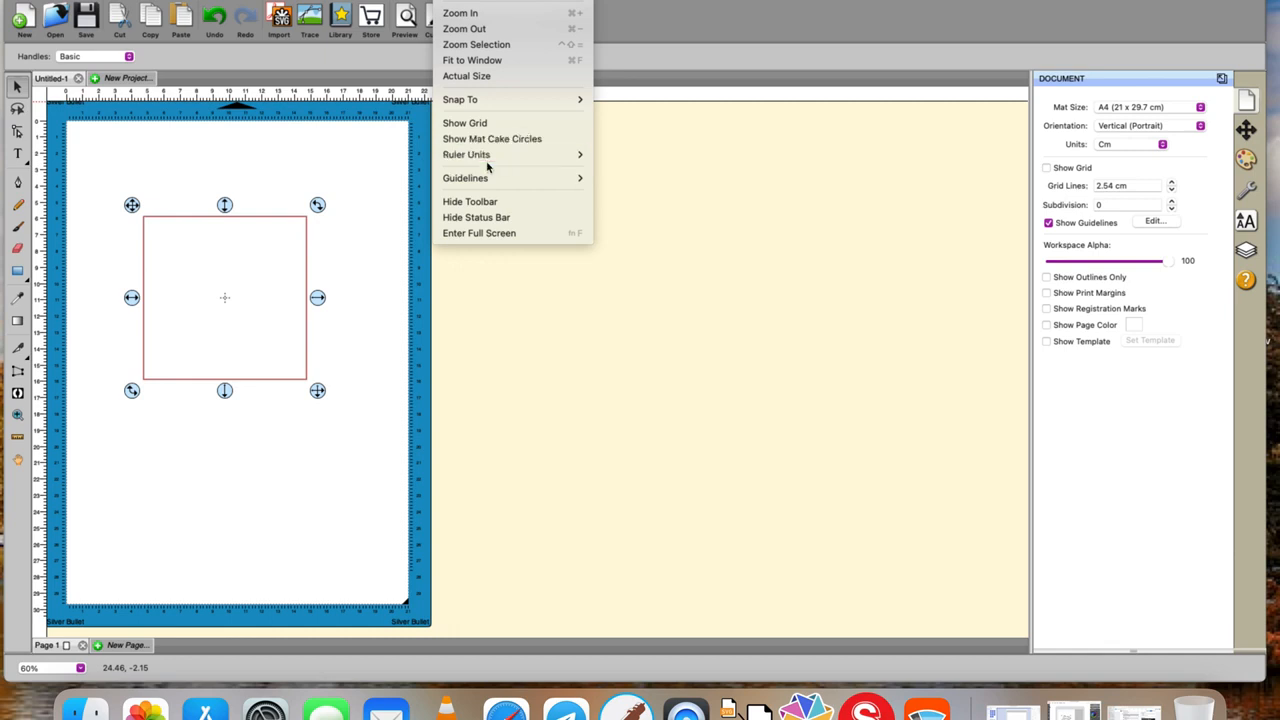
mouse_move(487, 160)
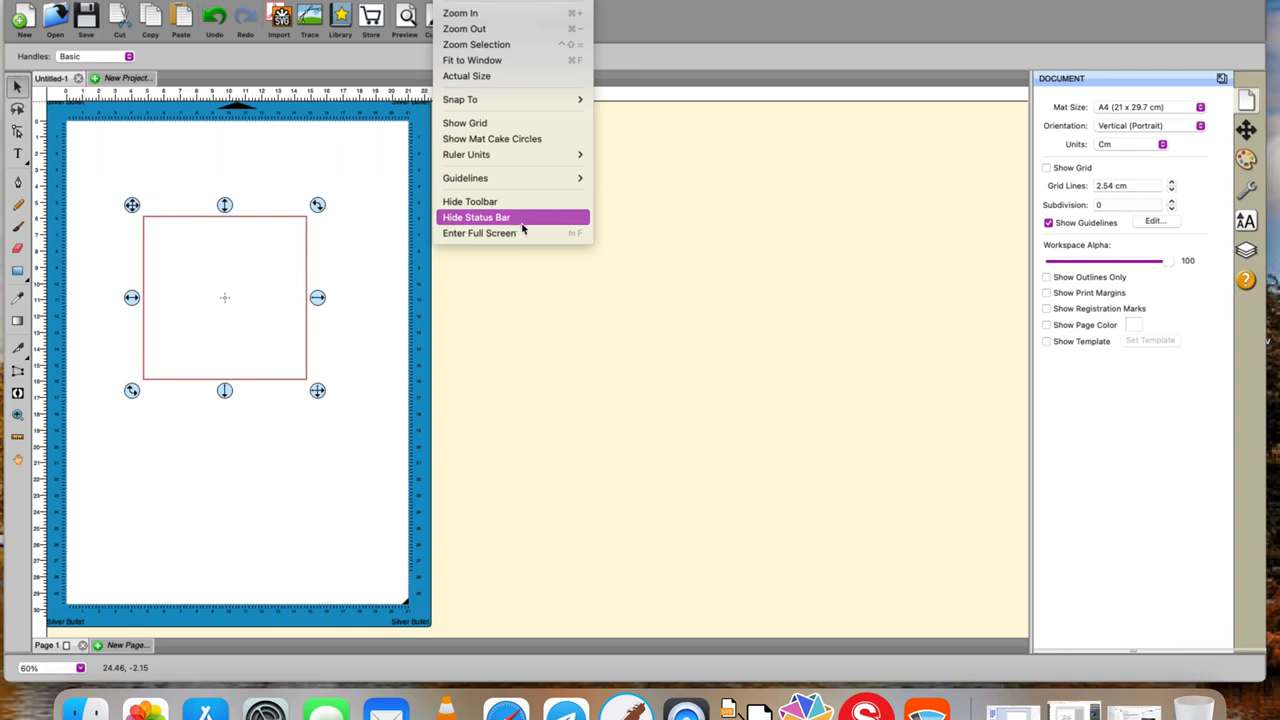
left_click(603, 385)
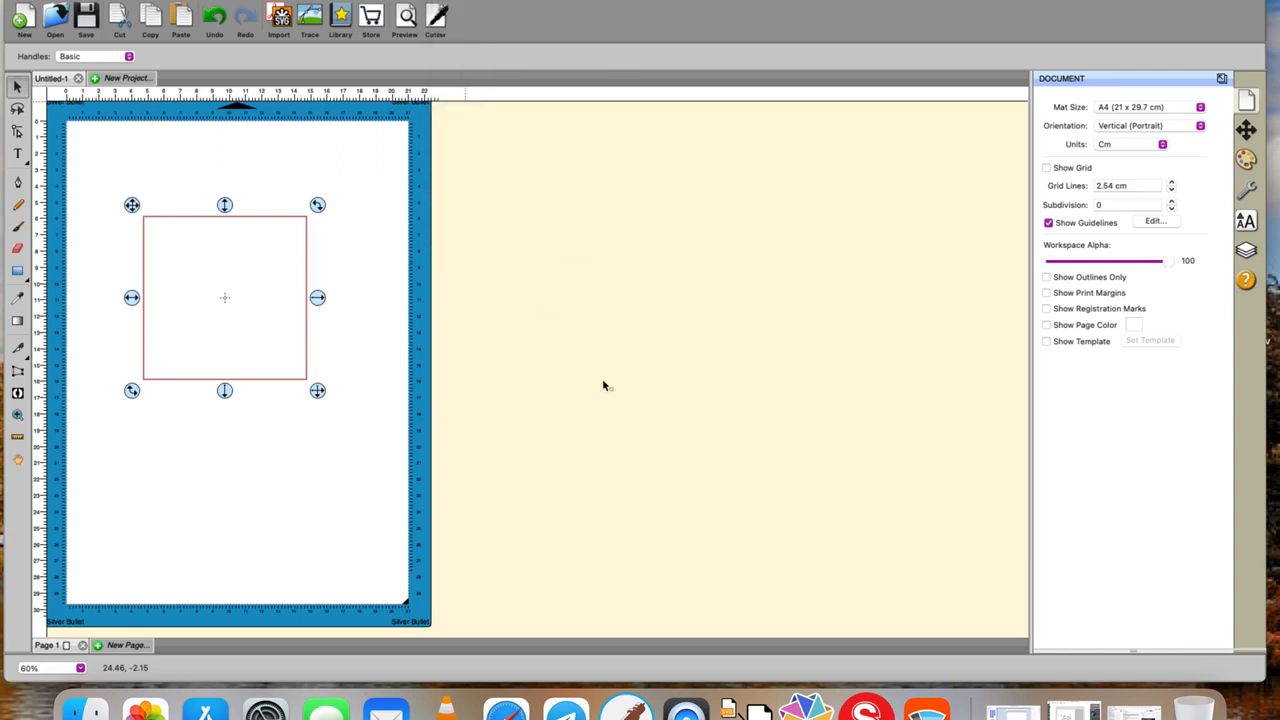